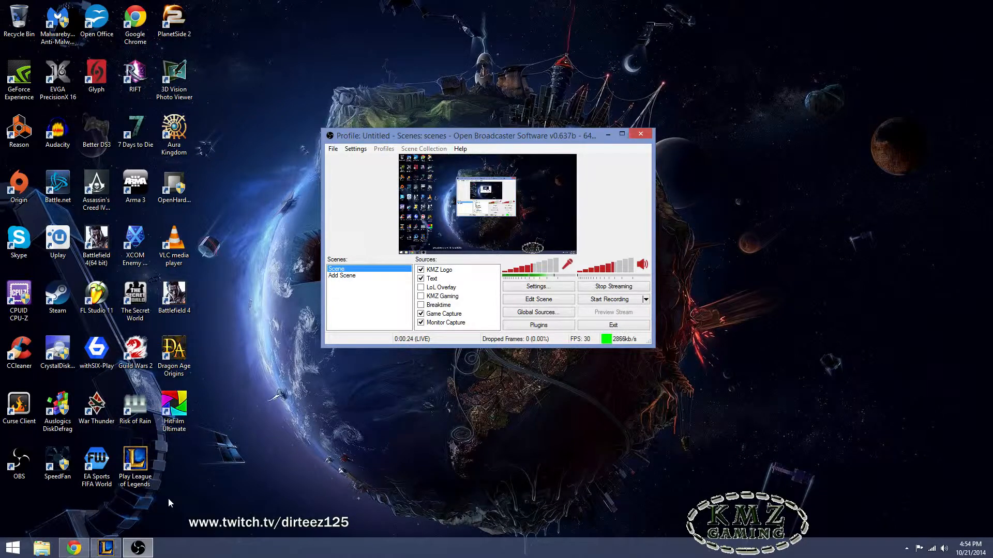
# Switch to Chrome and reveal the channel's stream key from the Twitch dashboard
pyautogui.click(61, 552)
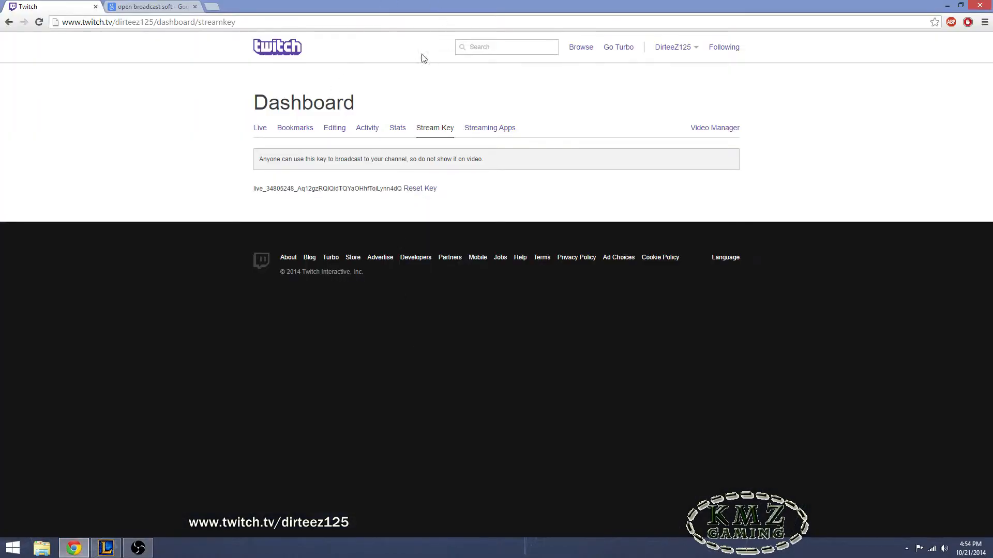
pyautogui.click(290, 47)
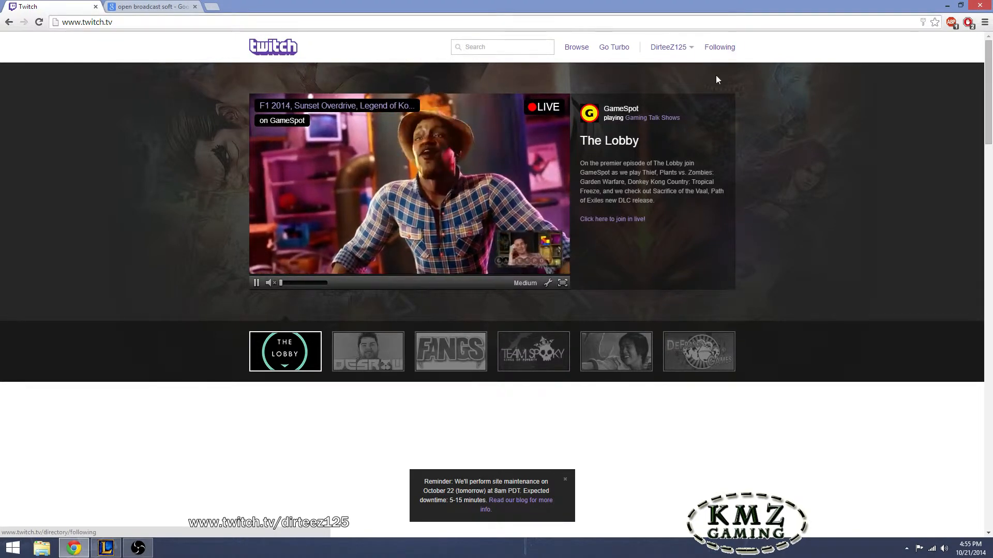
pyautogui.click(667, 49)
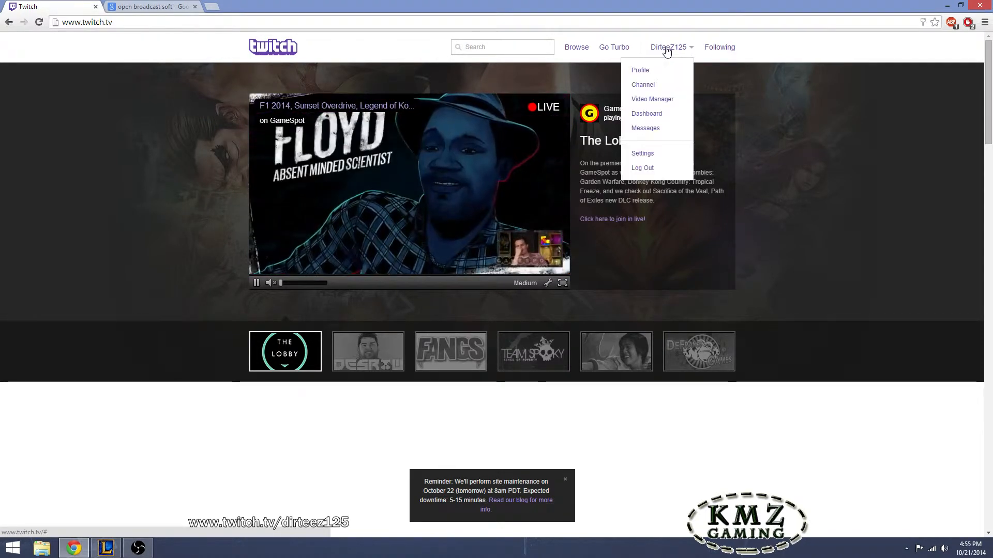
pyautogui.click(654, 119)
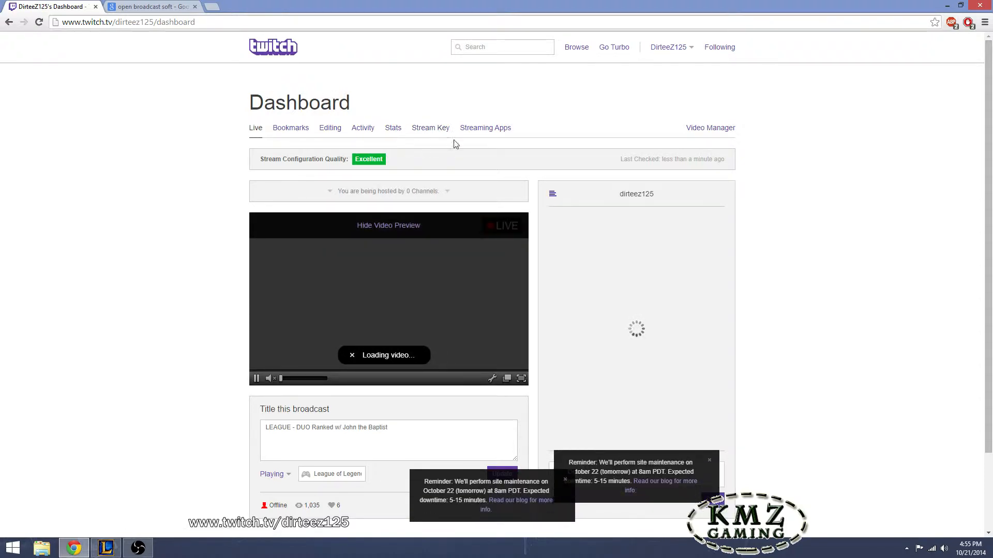
pyautogui.click(426, 129)
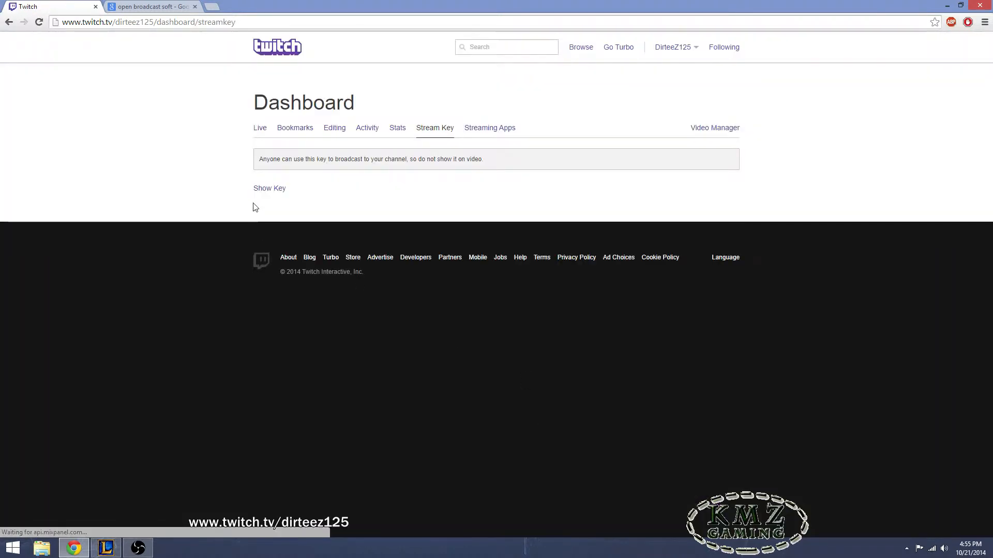
pyautogui.click(270, 189)
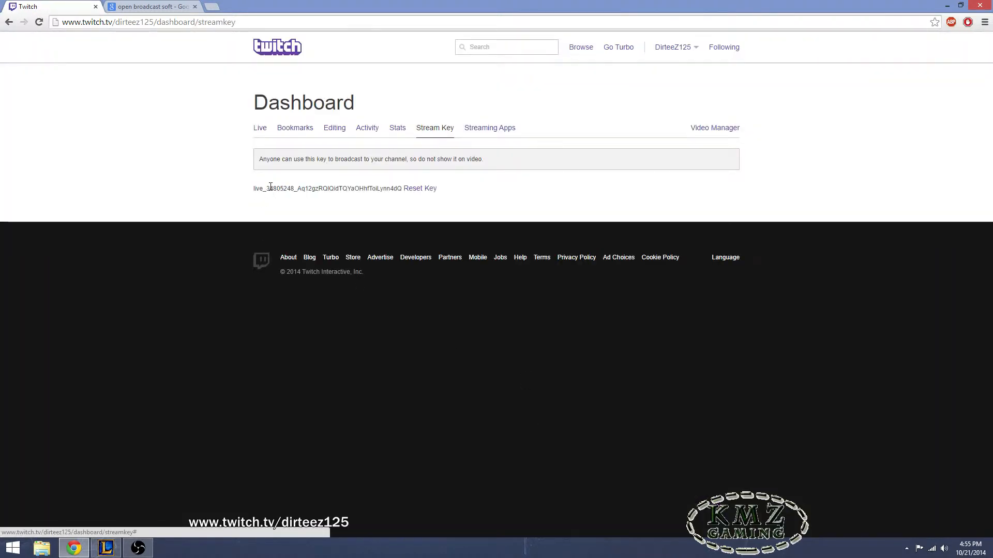
# View the Google results for Open Broadcaster Software and return to the OBS window
pyautogui.click(946, 7)
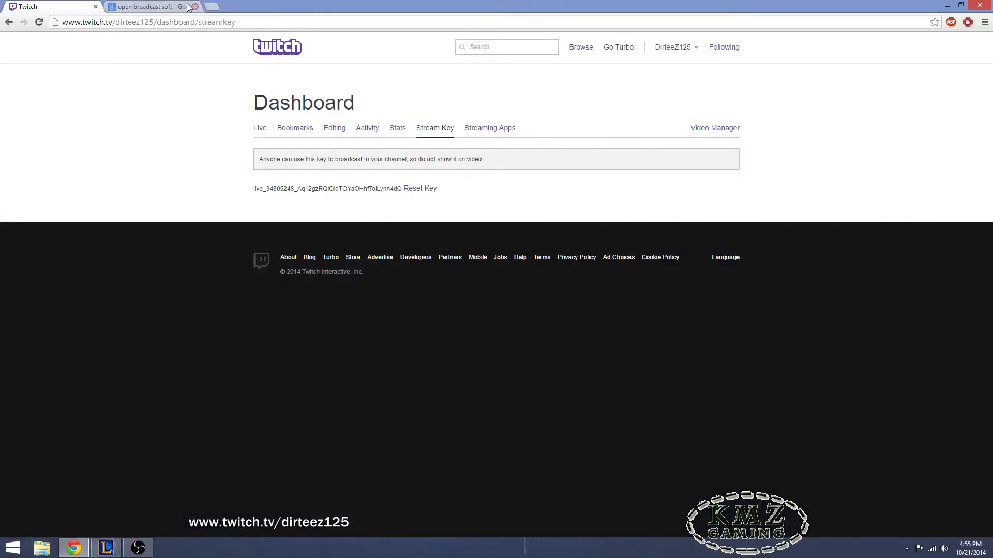
pyautogui.click(160, 7)
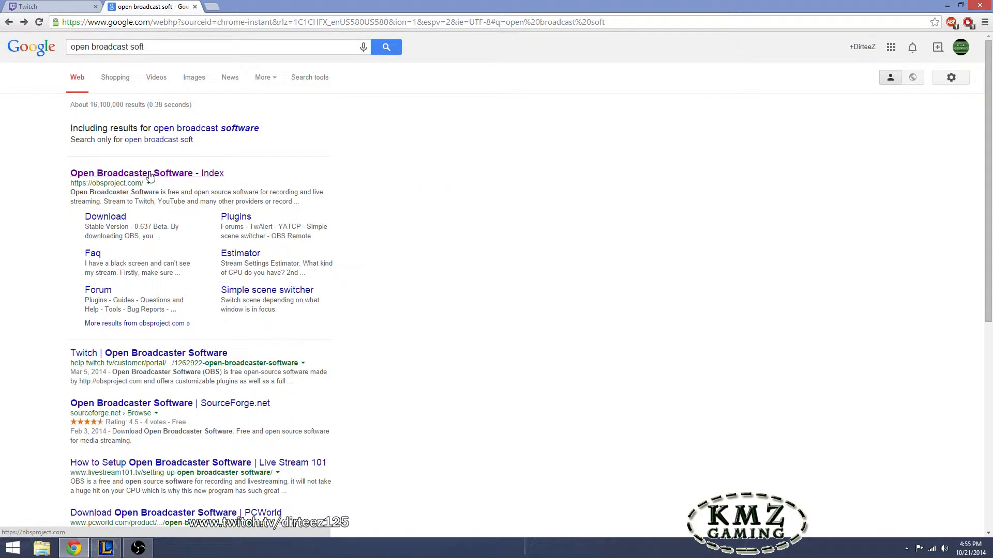
pyautogui.click(951, 8)
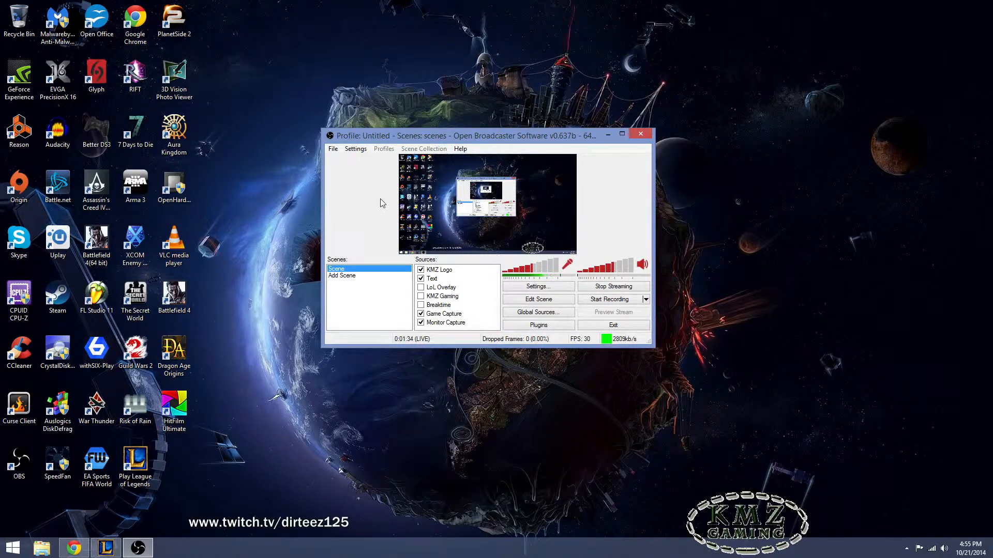
# Open the OBS broadcast settings and examine the available modes, keeping Live Stream selected
pyautogui.click(355, 150)
pyautogui.click(366, 162)
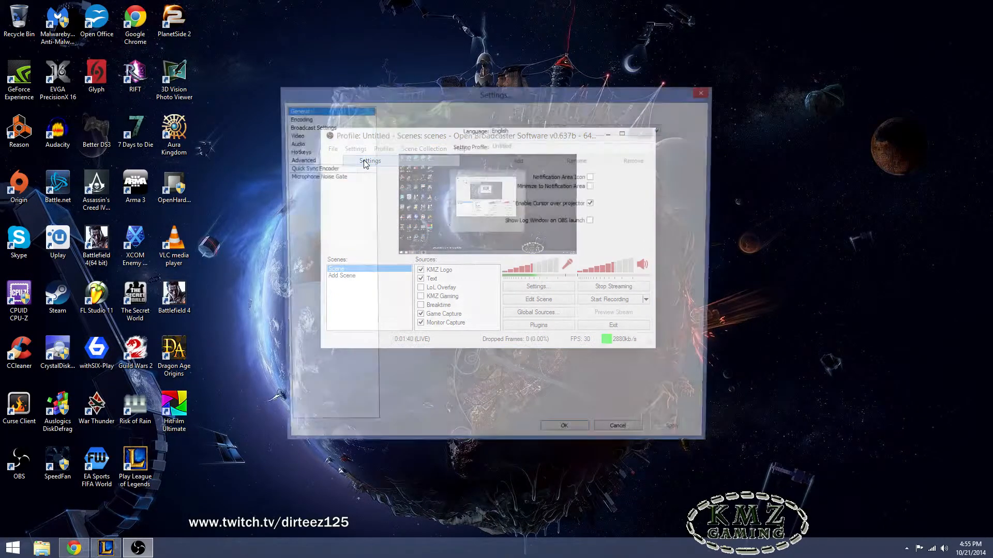
pyautogui.click(303, 128)
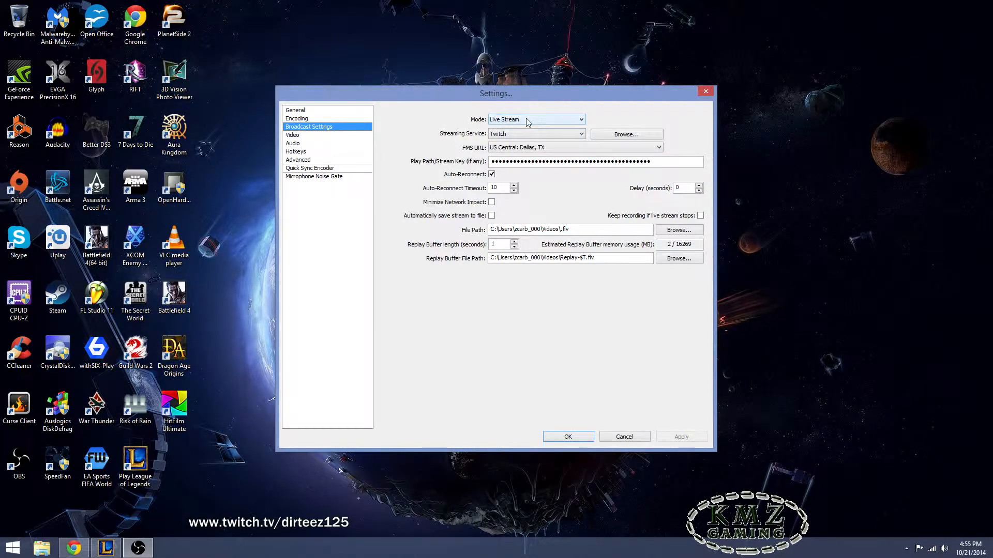
pyautogui.click(526, 118)
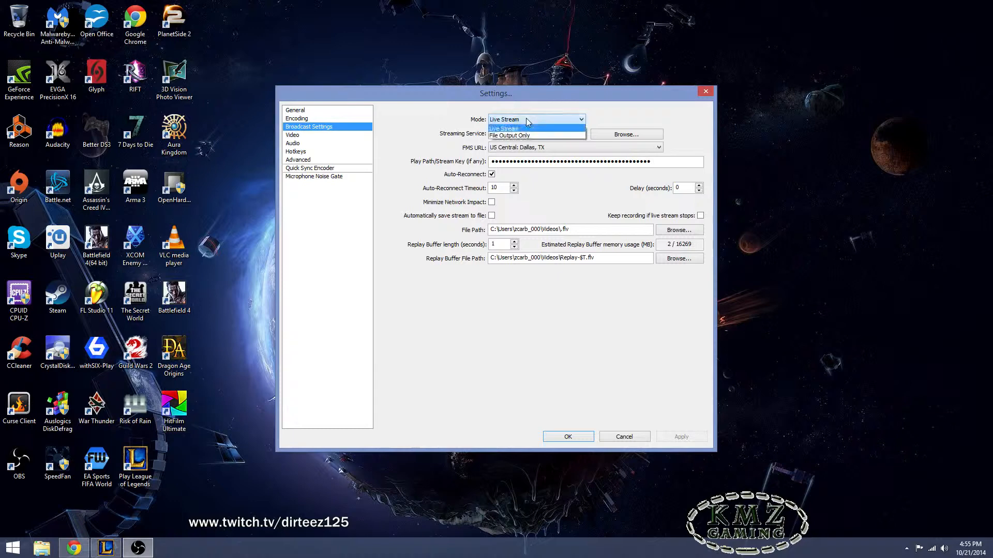
pyautogui.click(525, 118)
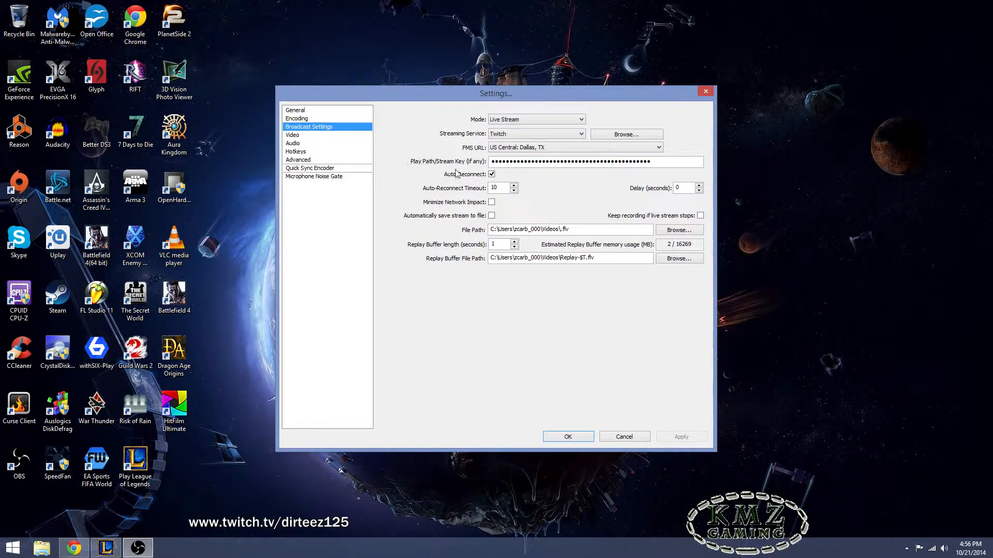
# Select the full stream key on the Twitch dashboard in Chrome and return to the OBS broadcast settings
pyautogui.click(72, 548)
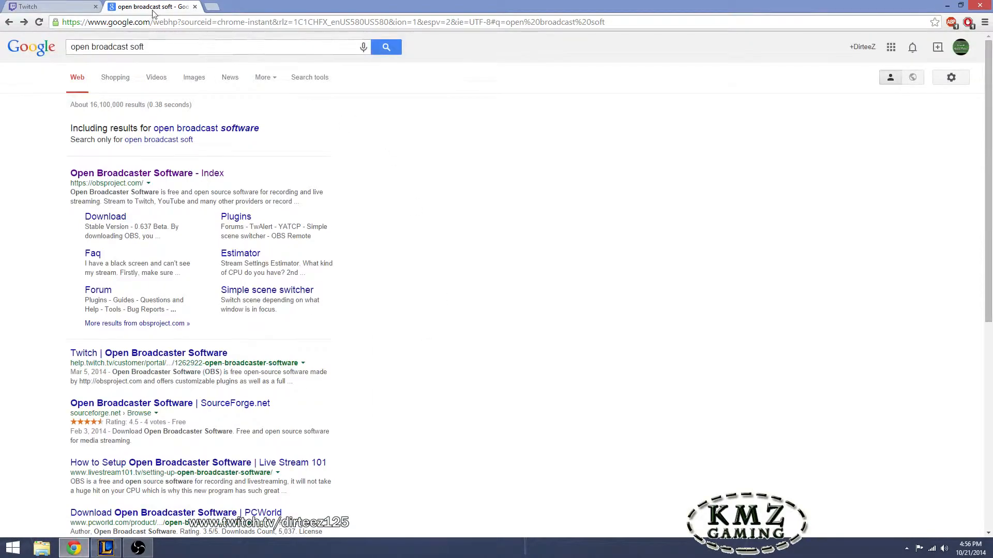
pyautogui.click(58, 6)
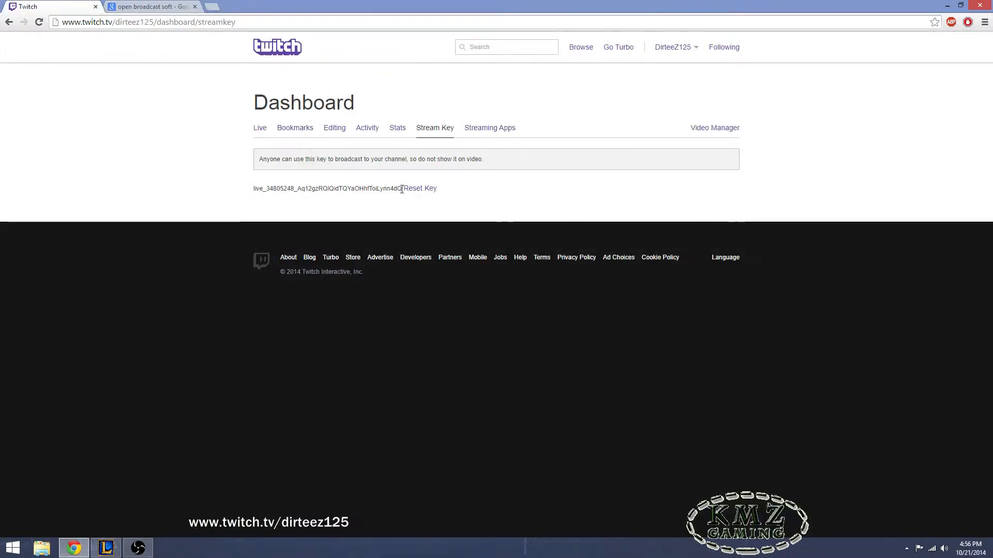
pyautogui.moveTo(402, 189); pyautogui.dragTo(224, 181)
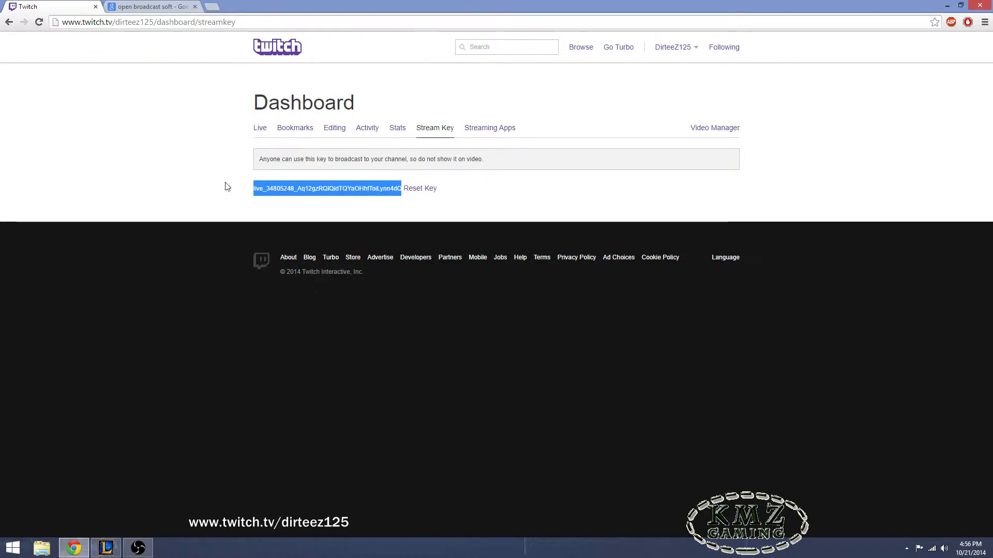
pyautogui.click(950, 7)
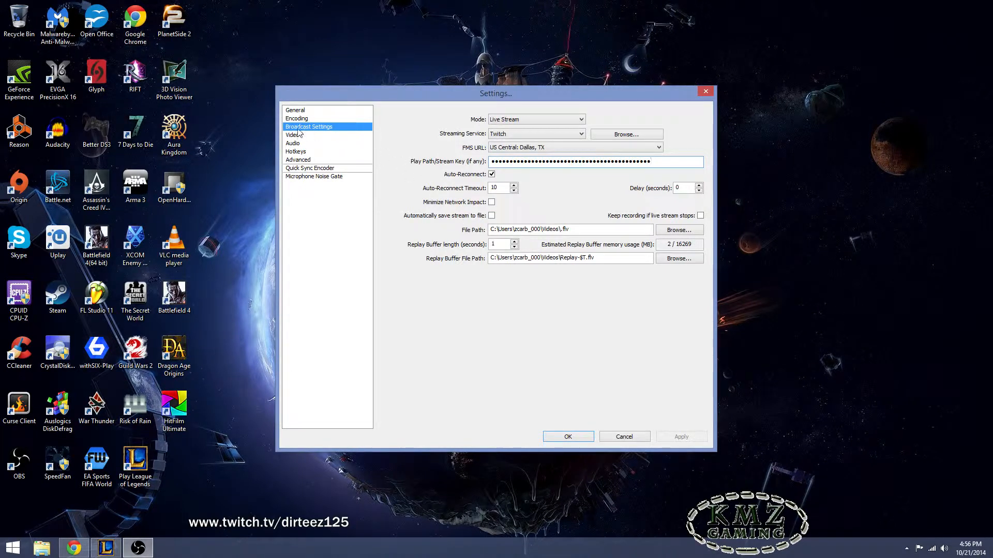
# Review the general settings and the encoding settings, including the maximum video bitrate
pyautogui.click(299, 111)
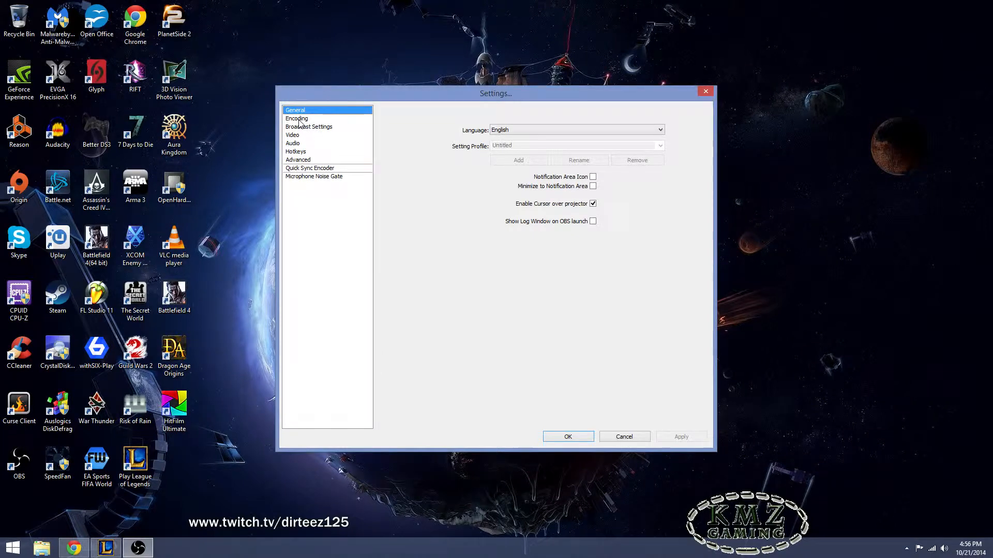
pyautogui.click(298, 119)
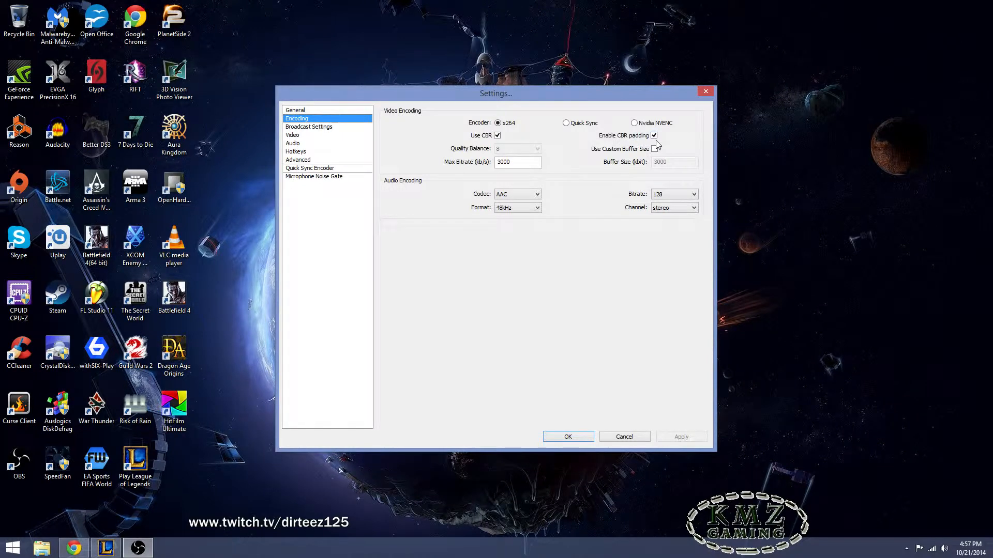
pyautogui.click(521, 162)
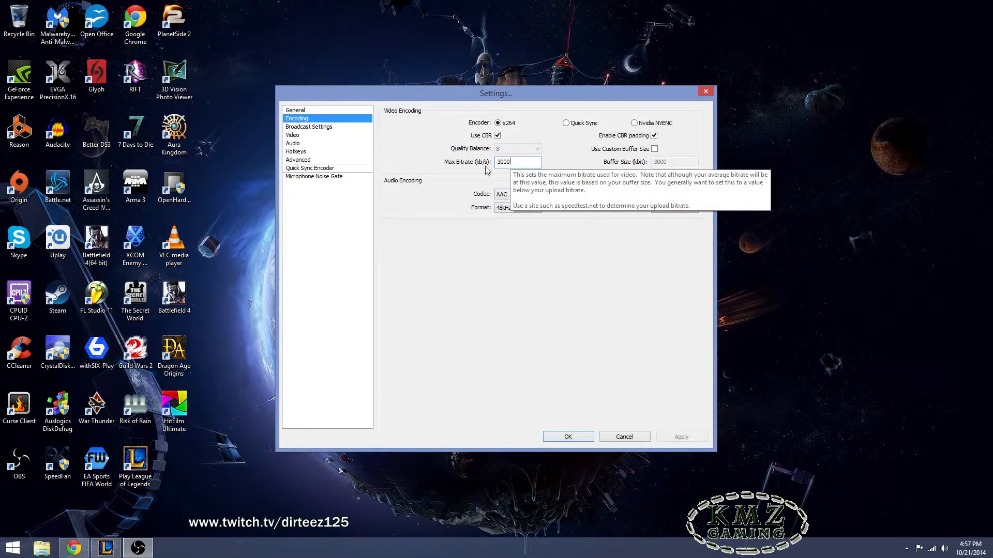
# Review the video settings and the resolution downscale choices, keeping None (1920x1080)
pyautogui.click(301, 136)
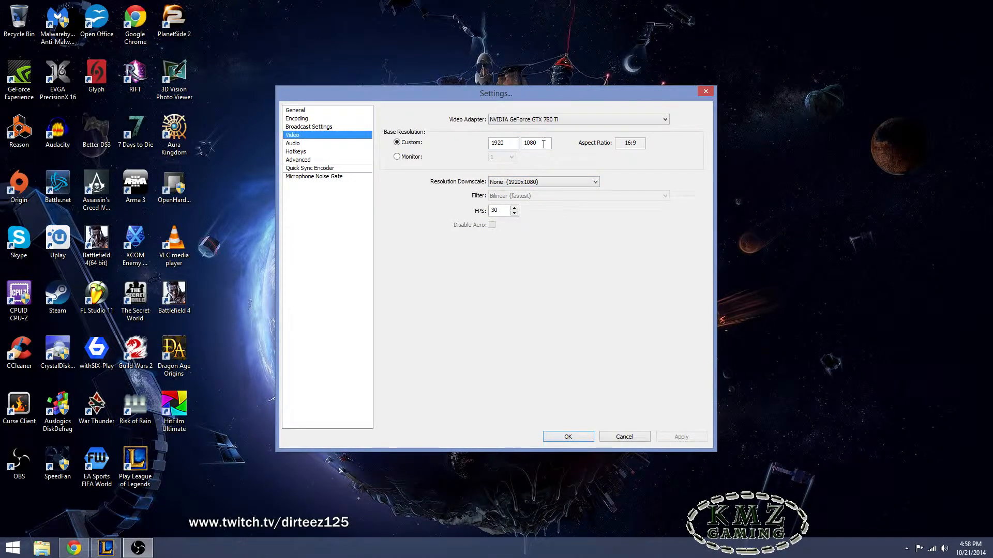
pyautogui.click(519, 182)
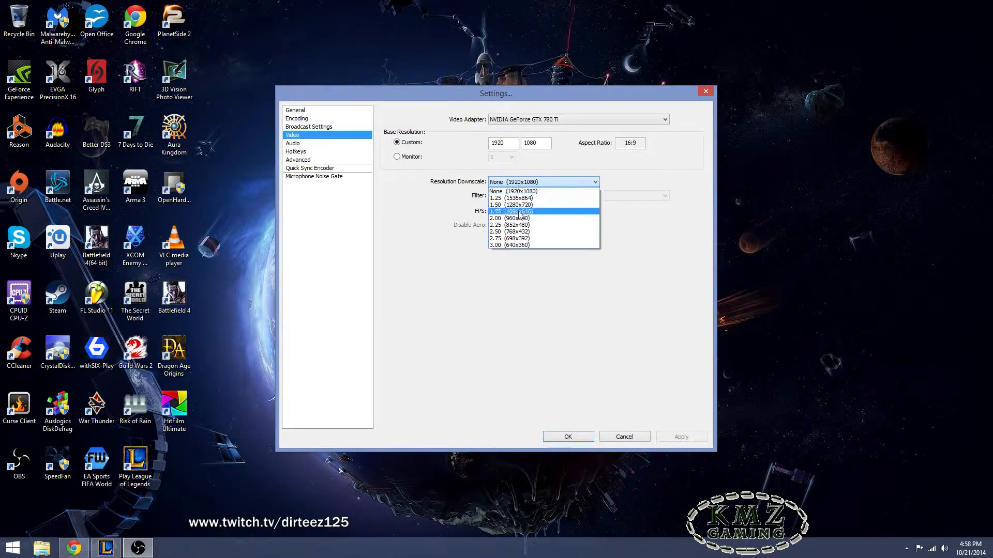
pyautogui.click(524, 185)
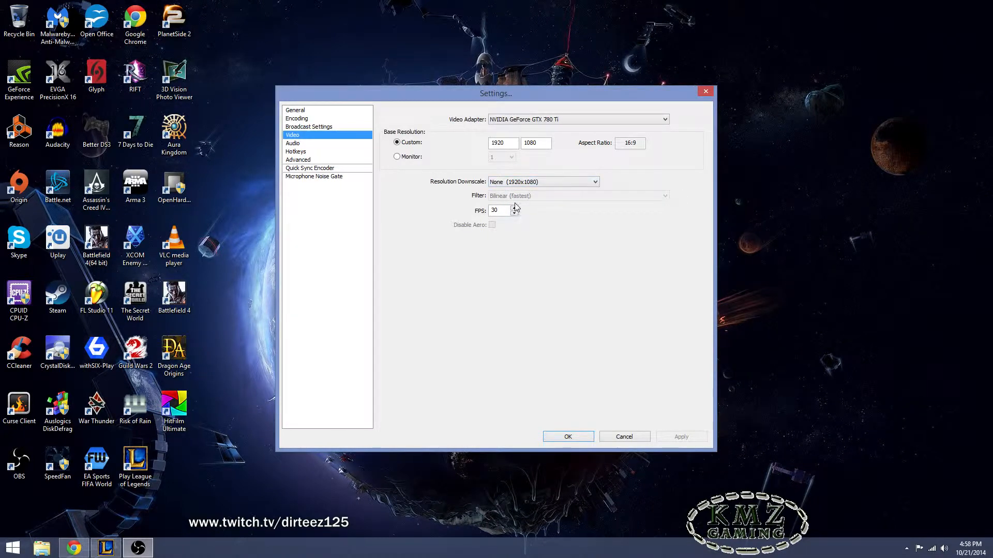
# Review the audio, hotkey and advanced settings, including the choices for the encoding profile
pyautogui.click(297, 145)
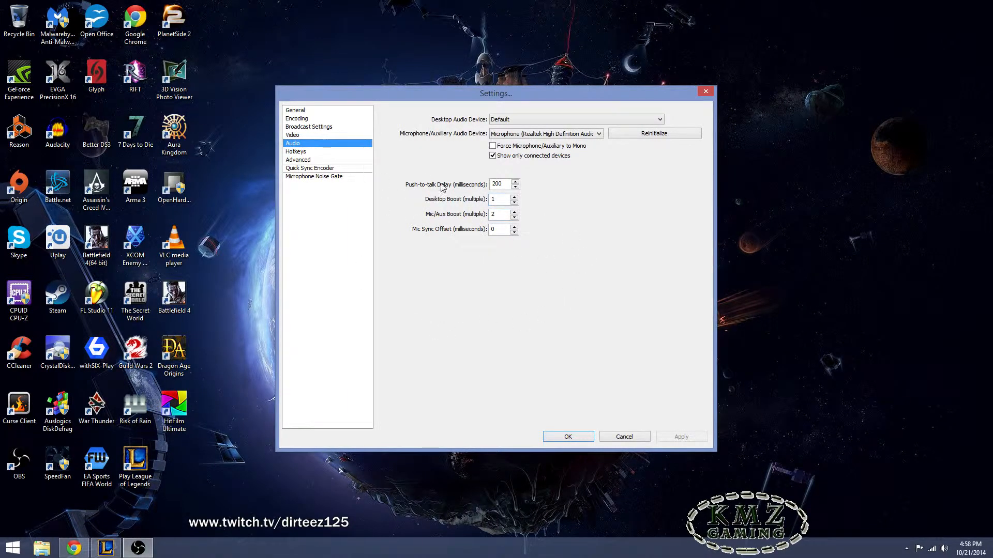
pyautogui.click(300, 153)
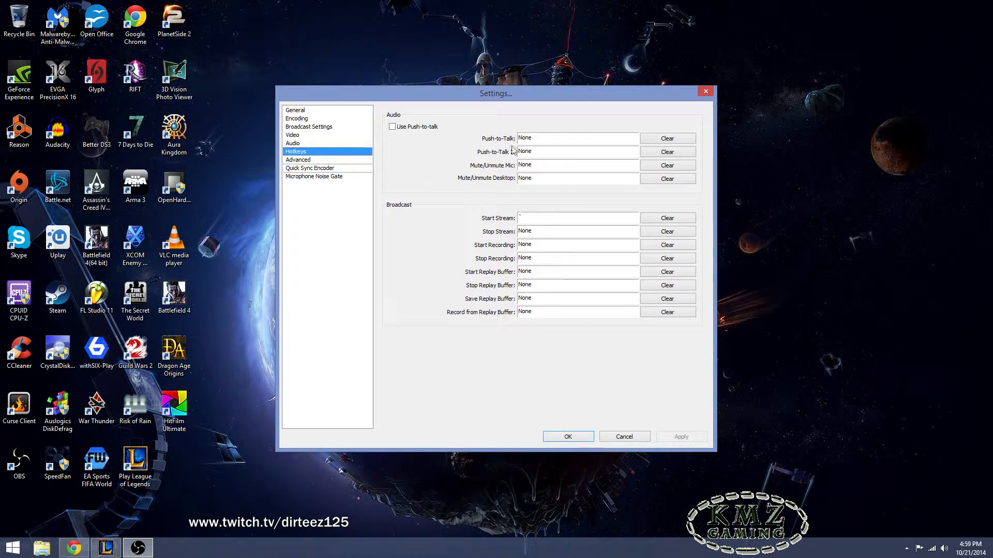
pyautogui.click(303, 162)
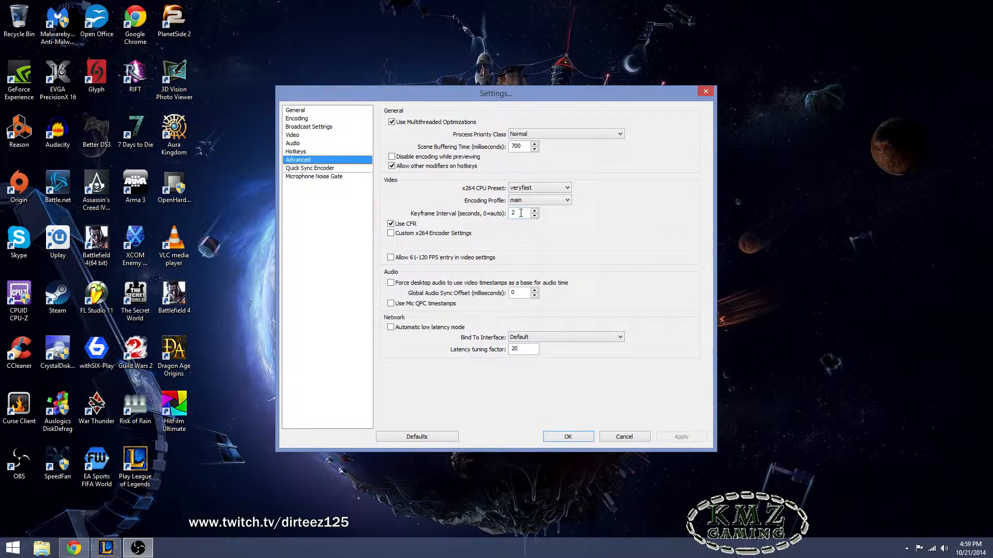
pyautogui.moveTo(533, 189)
pyautogui.click(534, 203)
pyautogui.click(533, 202)
# Review the Quick Sync Encoder and Microphone Noise Gate settings and accept the settings dialog
pyautogui.click(313, 169)
pyautogui.click(316, 177)
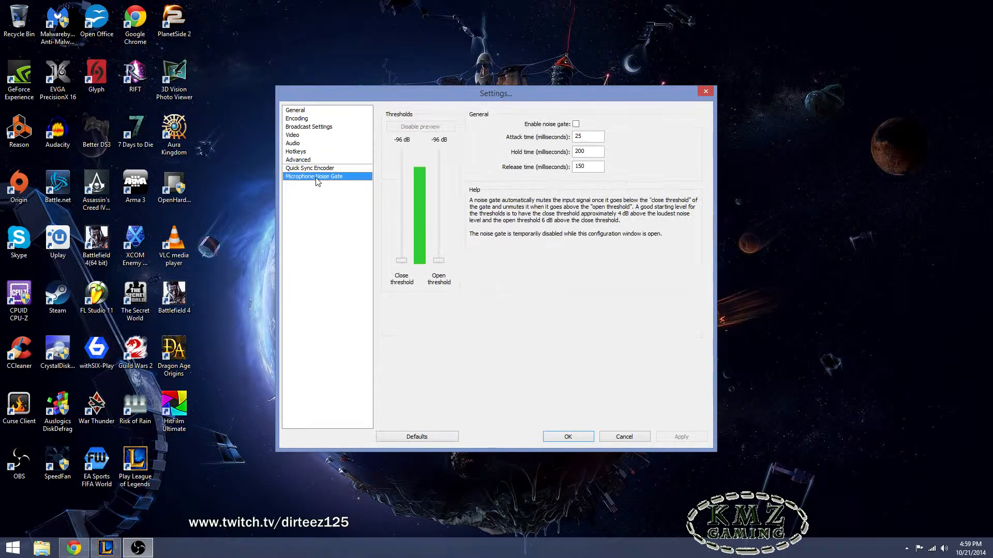
pyautogui.click(568, 437)
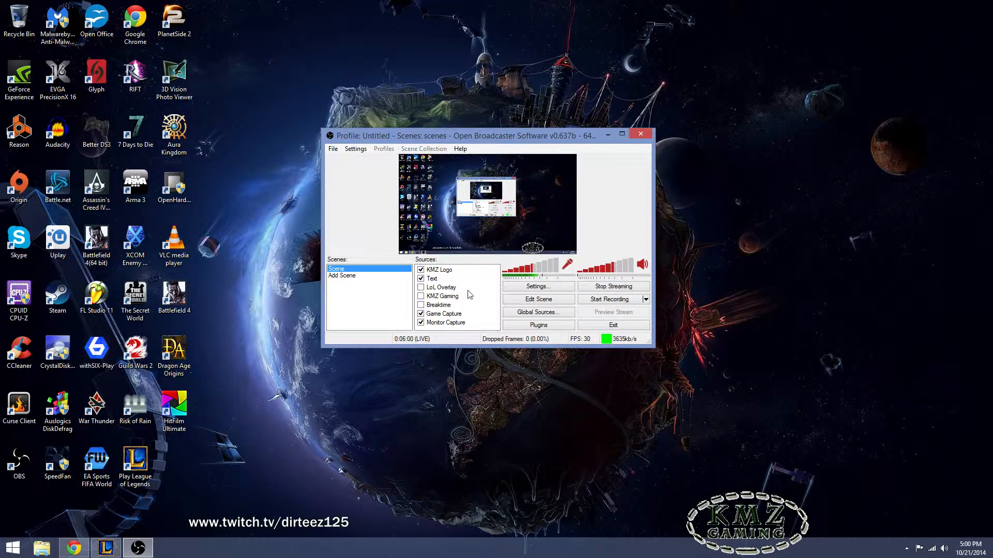
# Examine the scene management options and the source types that can be added to the current scene
pyautogui.rightClick(343, 301)
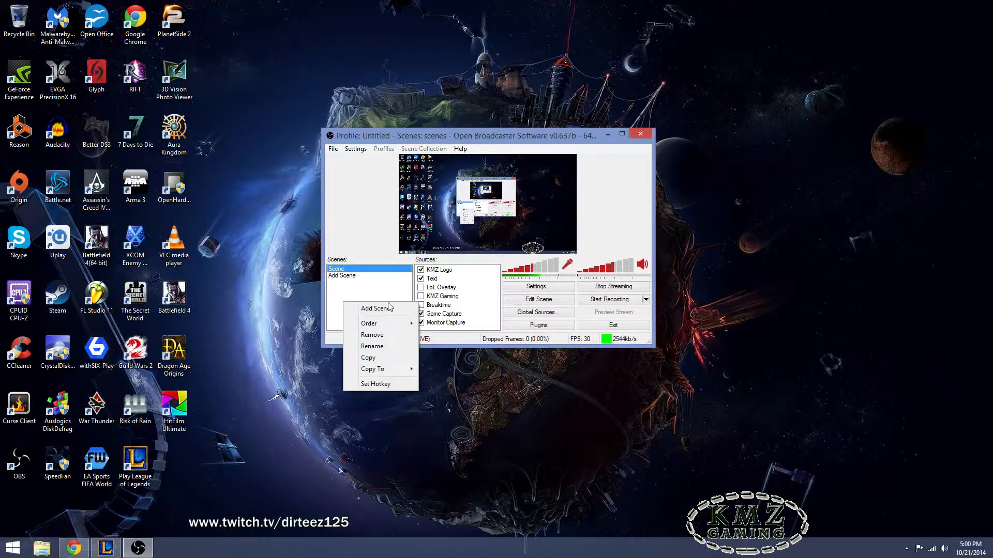
pyautogui.click(340, 296)
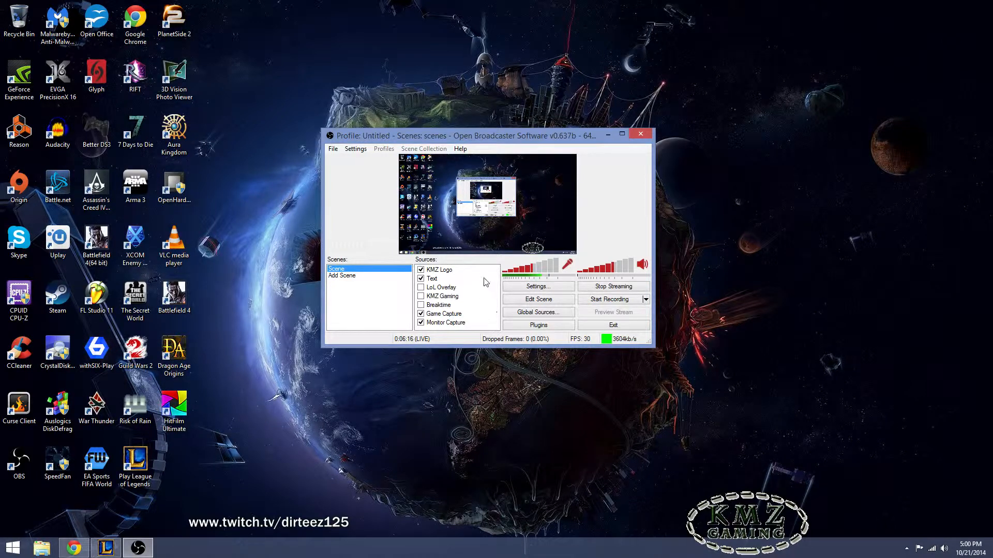
pyautogui.rightClick(486, 296)
pyautogui.moveTo(528, 305)
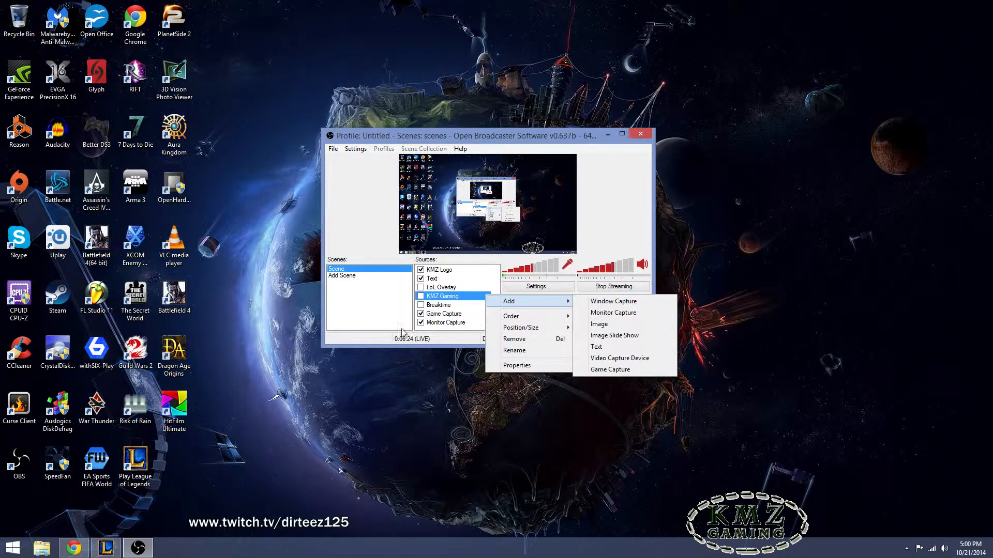
# Review the Monitor Capture source's properties and its base resolution option, declining the resolution change and accepting the existing settings
pyautogui.click(442, 323)
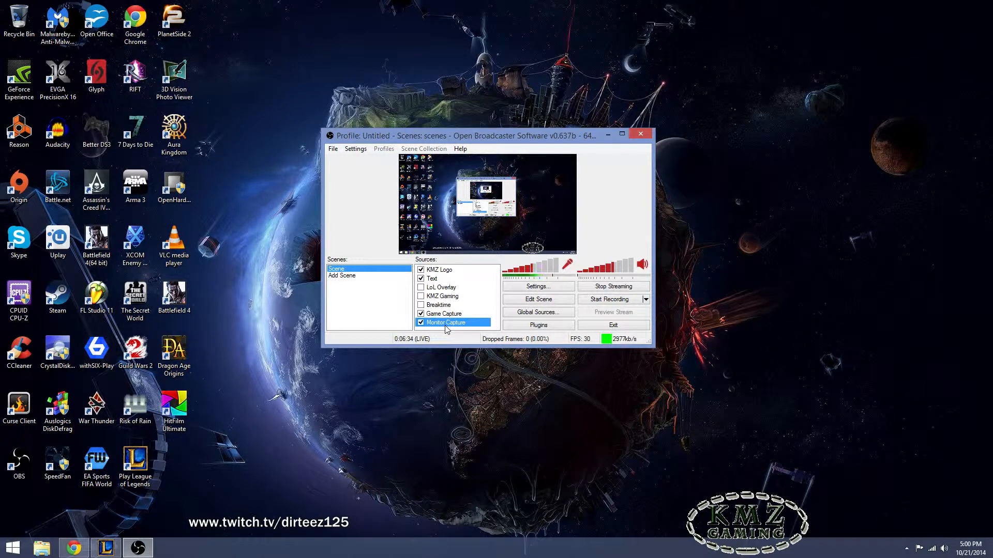
pyautogui.rightClick(437, 322)
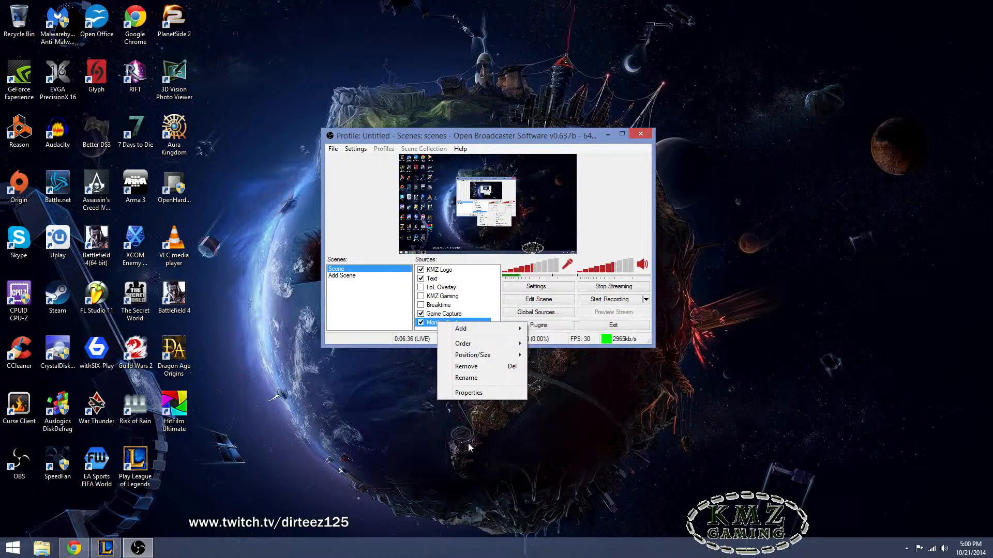
pyautogui.click(464, 394)
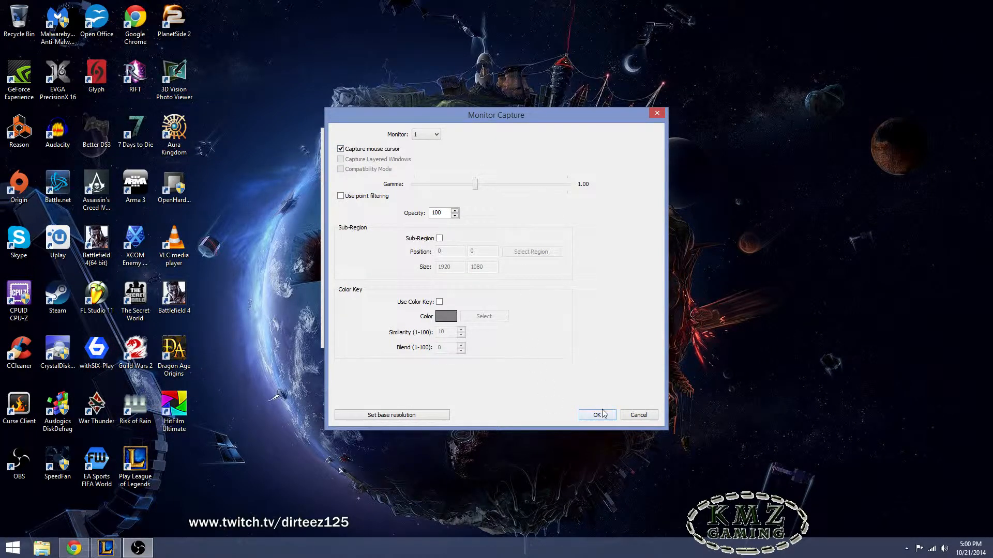
pyautogui.click(421, 417)
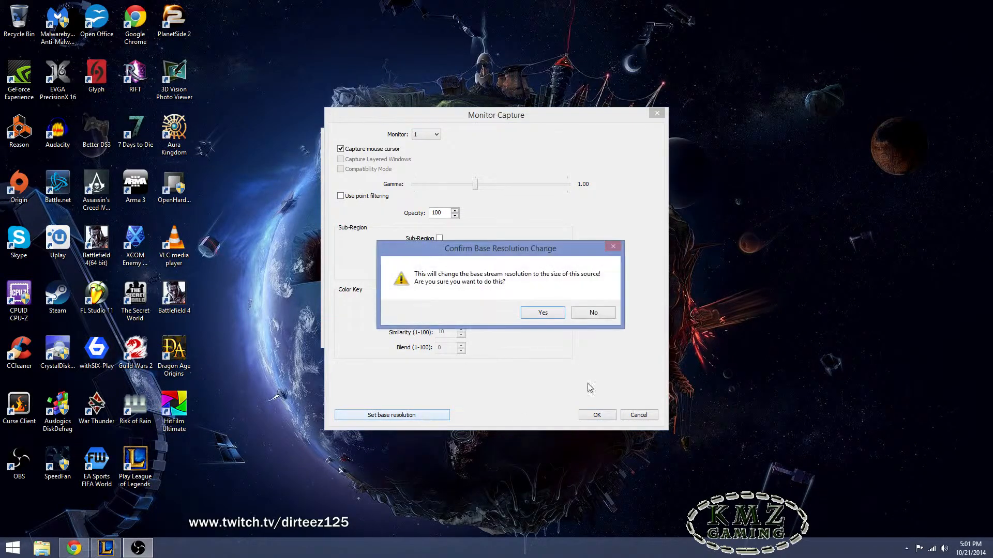
pyautogui.click(593, 313)
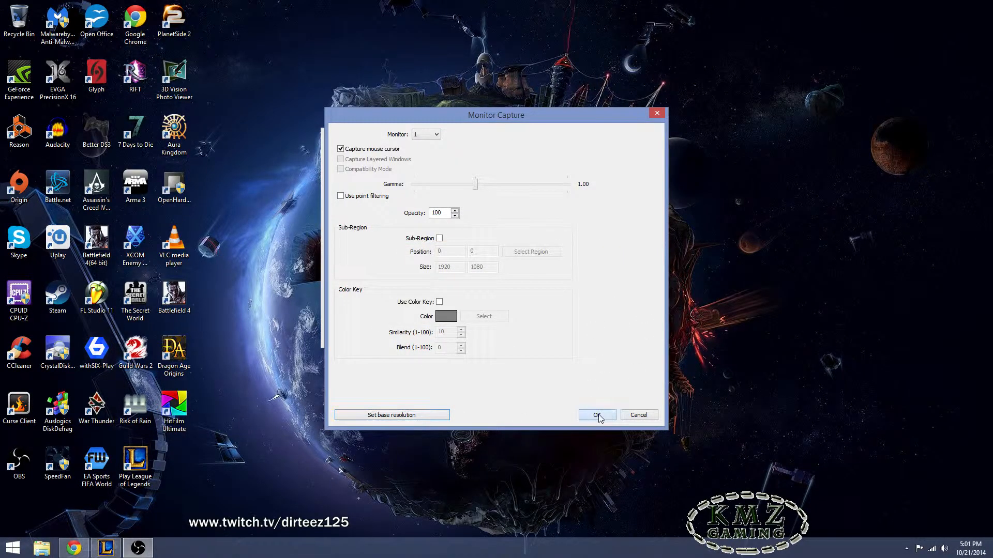
pyautogui.click(597, 415)
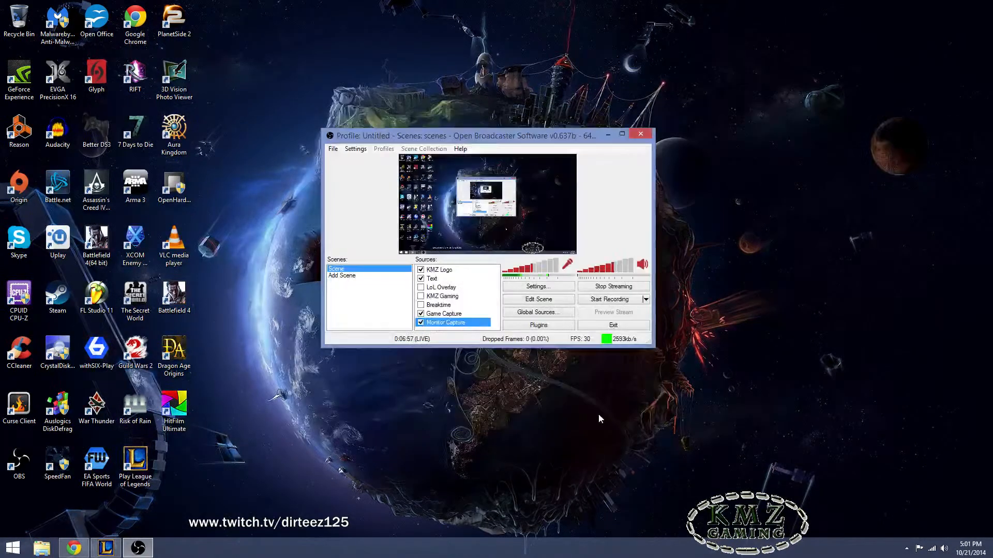
# Review the Game Capture source's properties, including the application, hotkey and mouse cursor capture options, and accept them
pyautogui.click(438, 315)
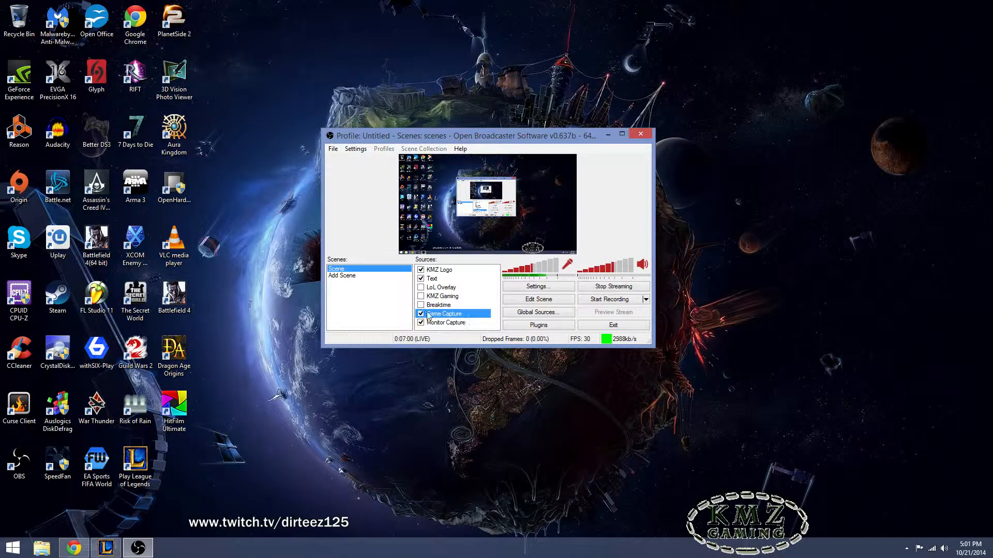
pyautogui.rightClick(430, 317)
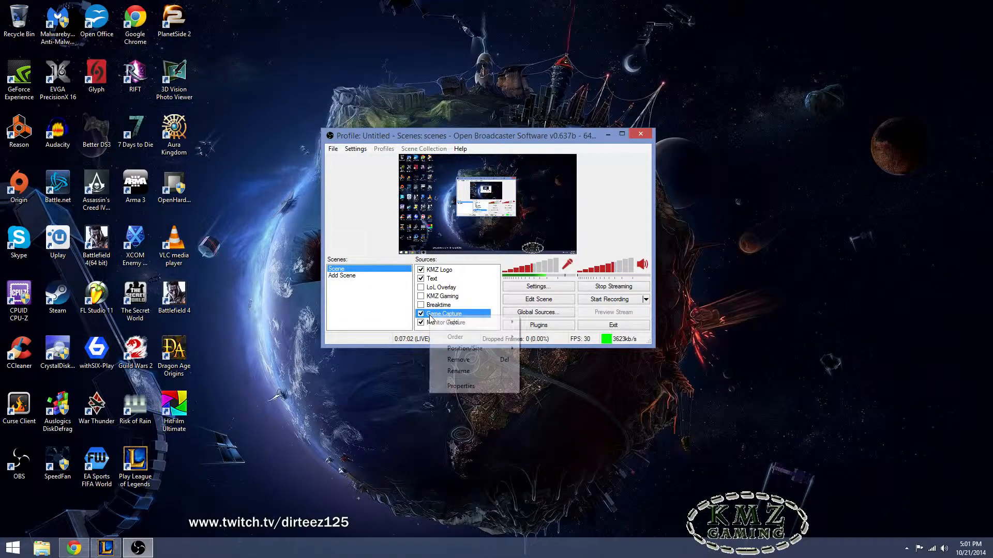
pyautogui.click(457, 390)
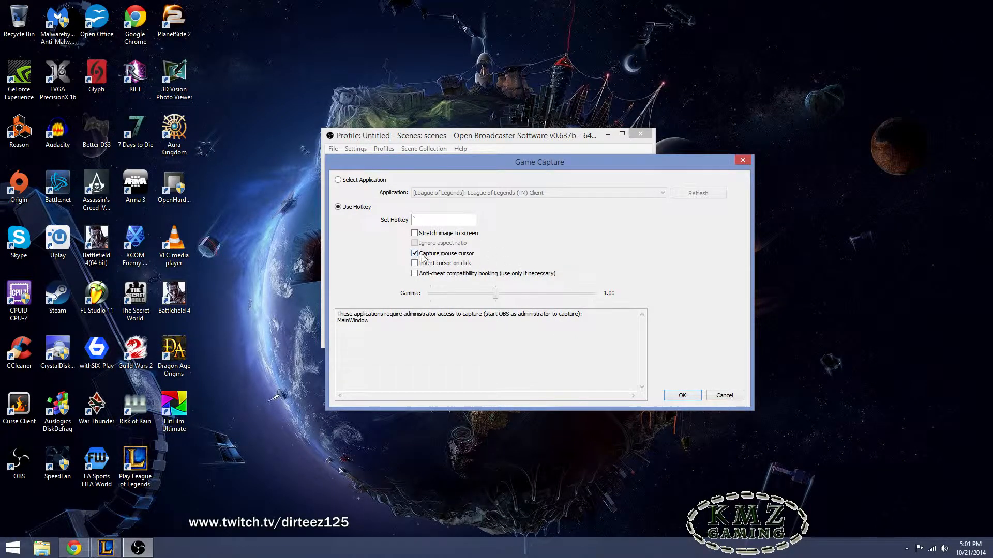
pyautogui.click(691, 397)
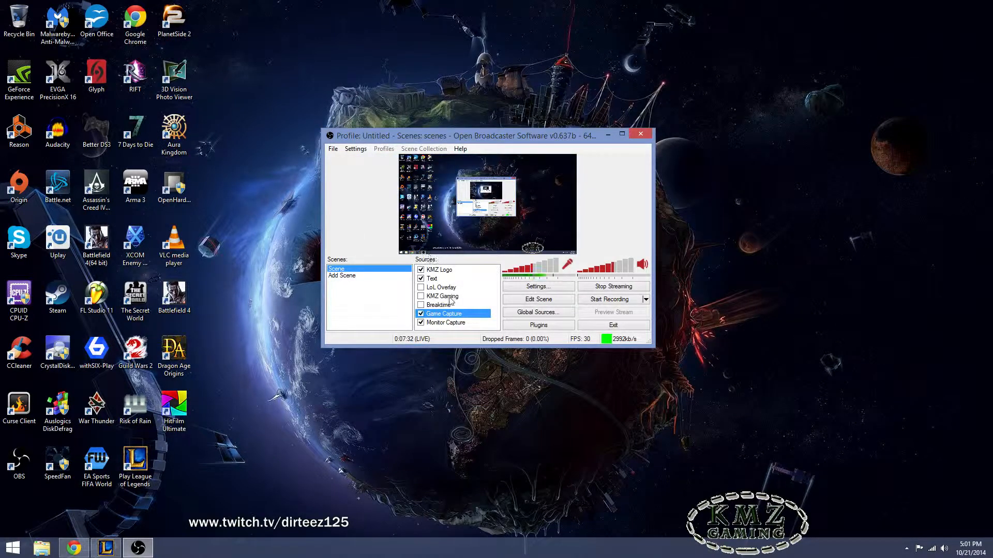